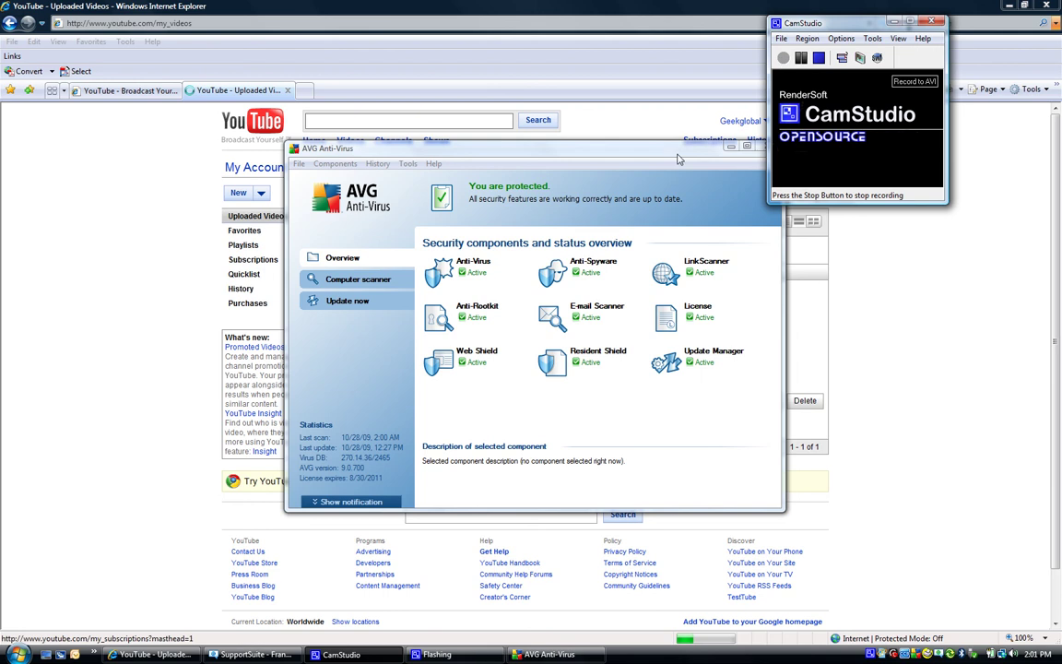
# Open the AVG advanced settings and review the Scheduled scan's schedule settings, including the option to run missed tasks on computer startup
pyautogui.click(893, 20)
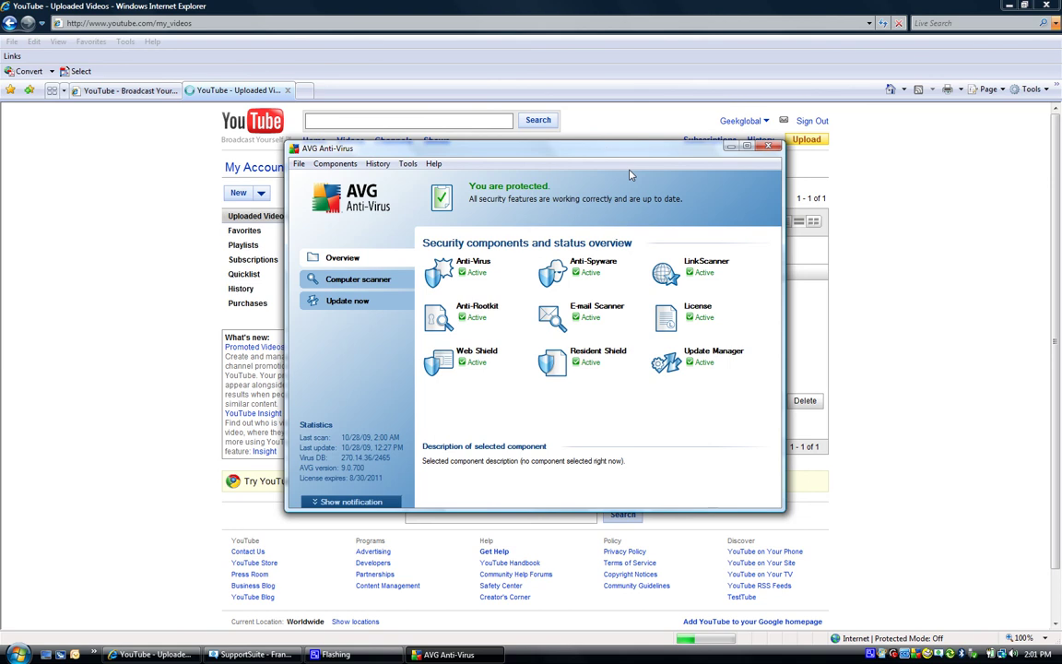
pyautogui.moveTo(605, 152); pyautogui.dragTo(604, 136)
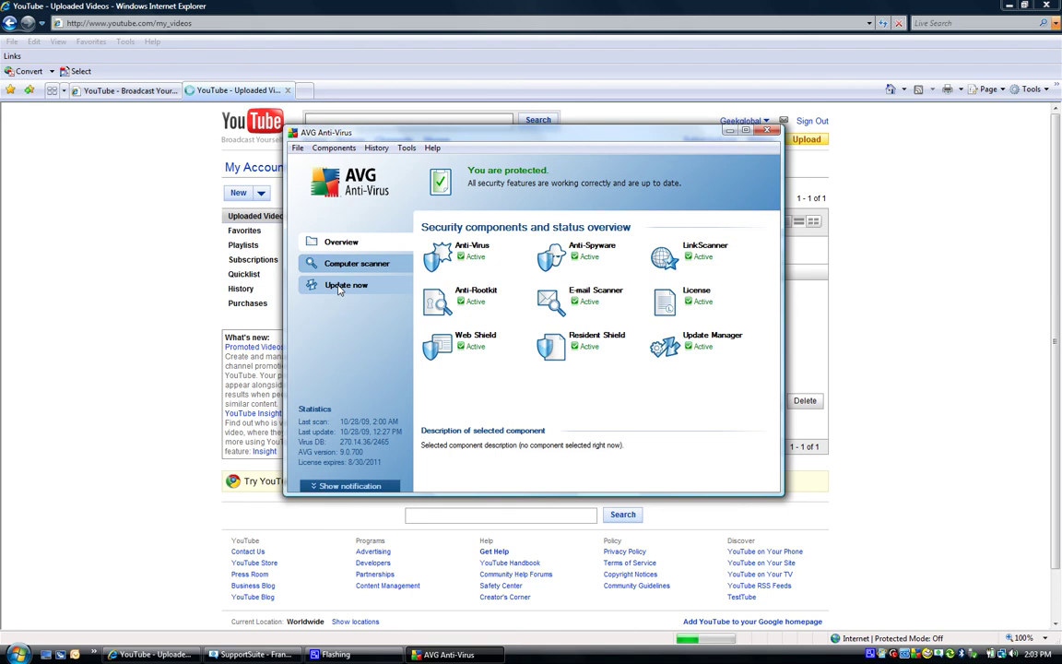
pyautogui.click(404, 148)
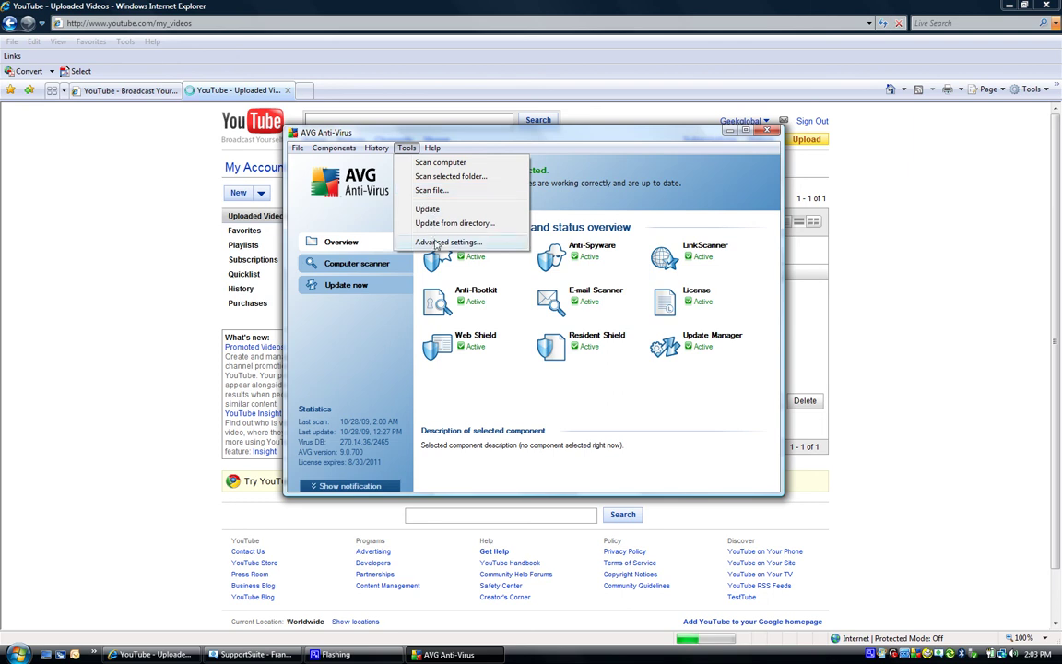
pyautogui.click(406, 242)
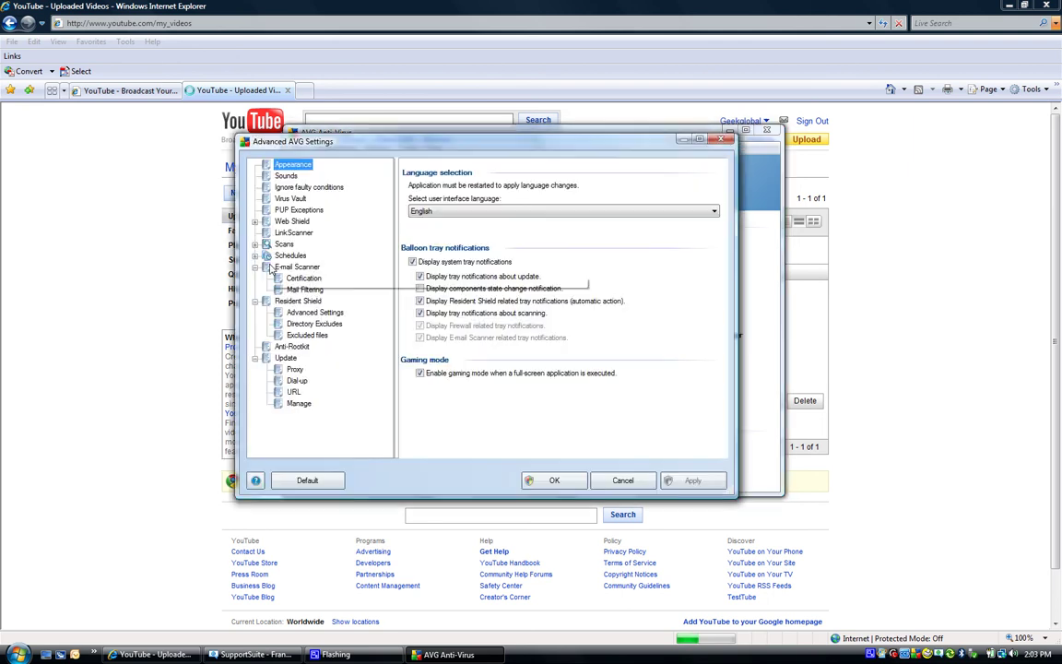
pyautogui.click(308, 267)
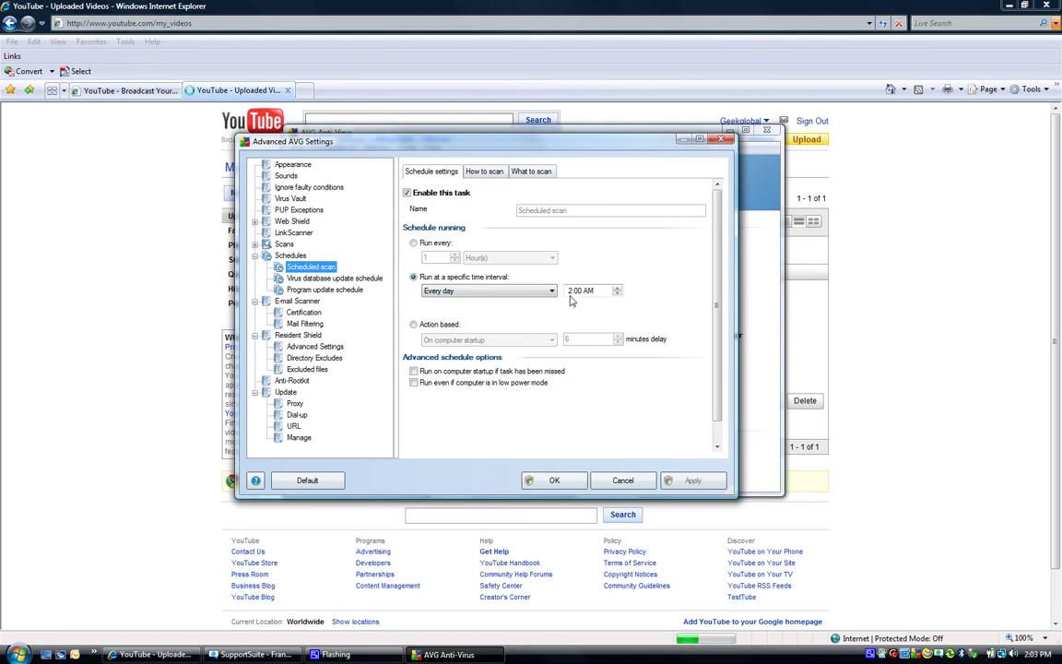
pyautogui.click(413, 372)
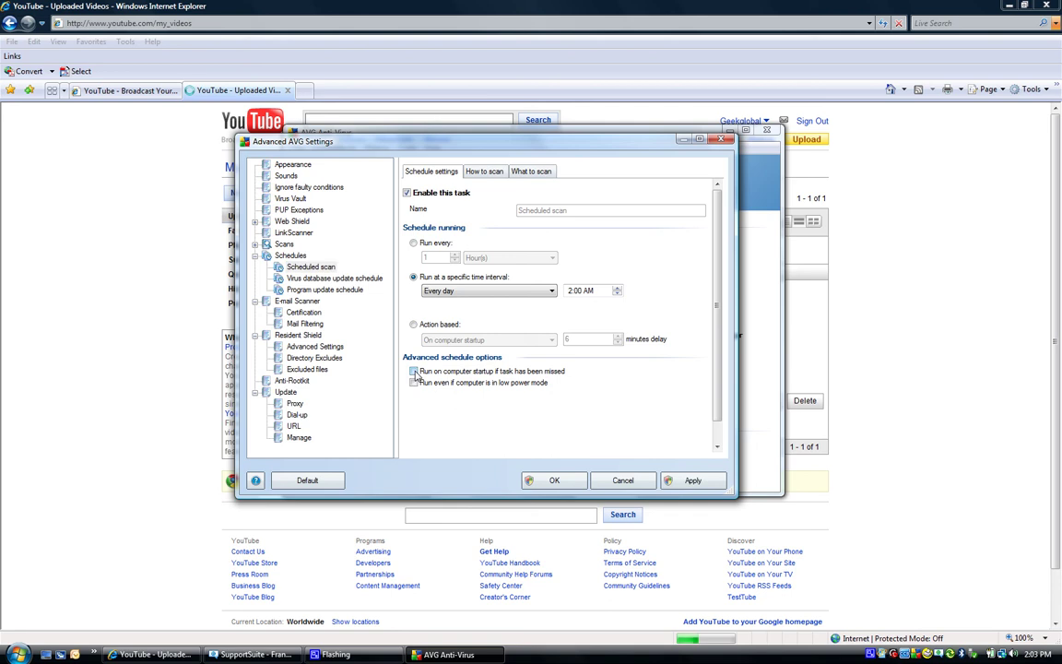
pyautogui.click(413, 372)
# Examine how and what the Scheduled scan scans, trying out the rootkit scanning option and the scan process priority
pyautogui.click(482, 171)
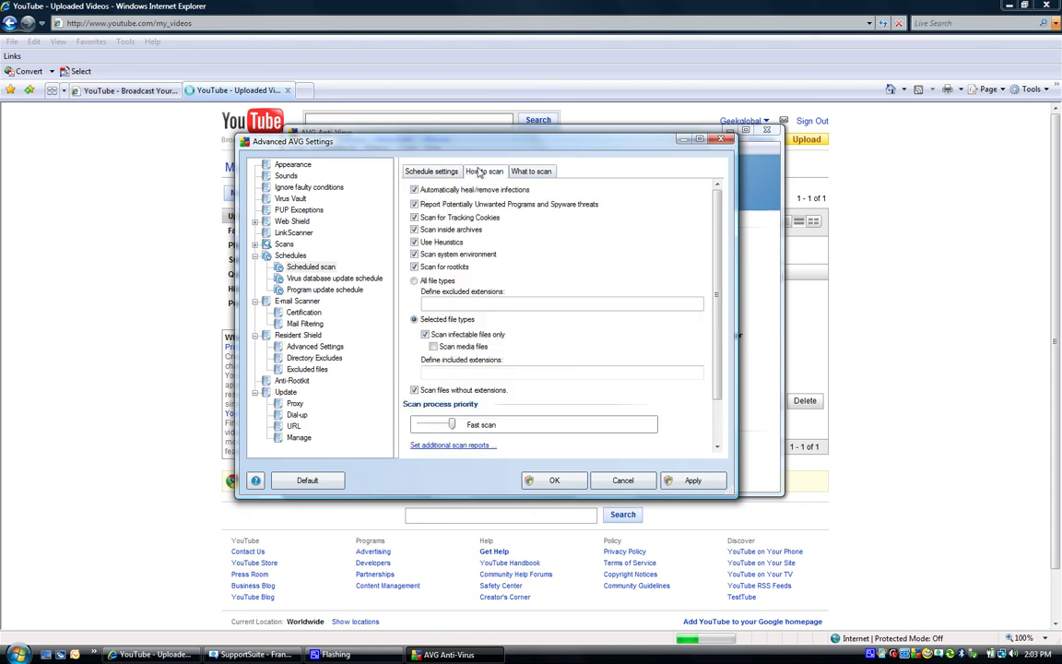
pyautogui.click(414, 267)
pyautogui.press('space')
pyautogui.moveTo(451, 424); pyautogui.dragTo(437, 425)
pyautogui.moveTo(436, 425); pyautogui.dragTo(451, 424)
pyautogui.moveTo(530, 145); pyautogui.dragTo(577, 147)
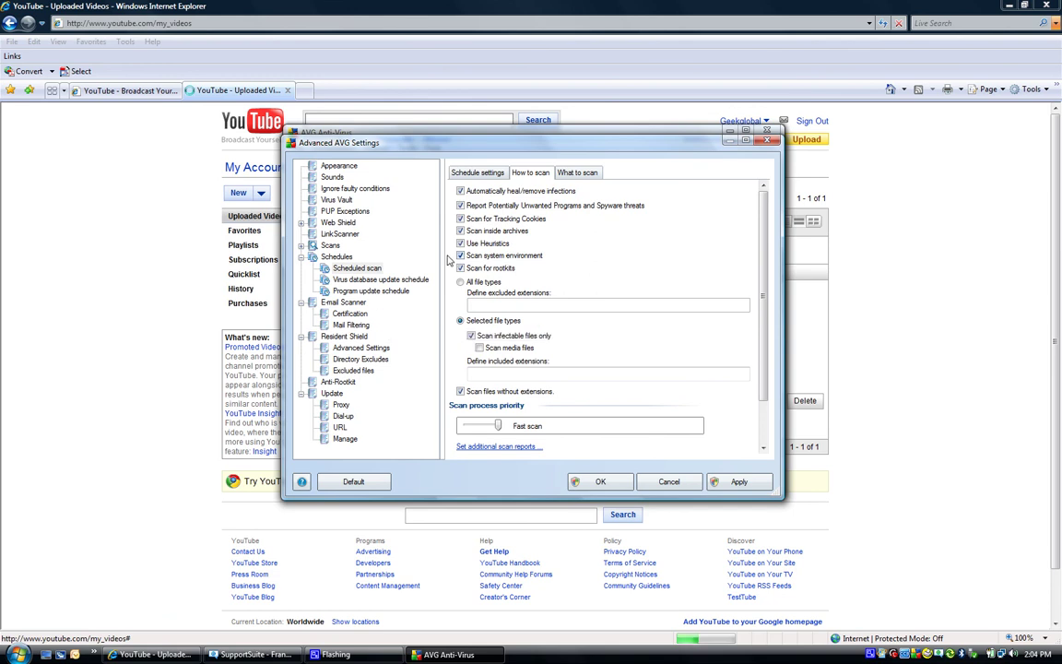
pyautogui.click(574, 175)
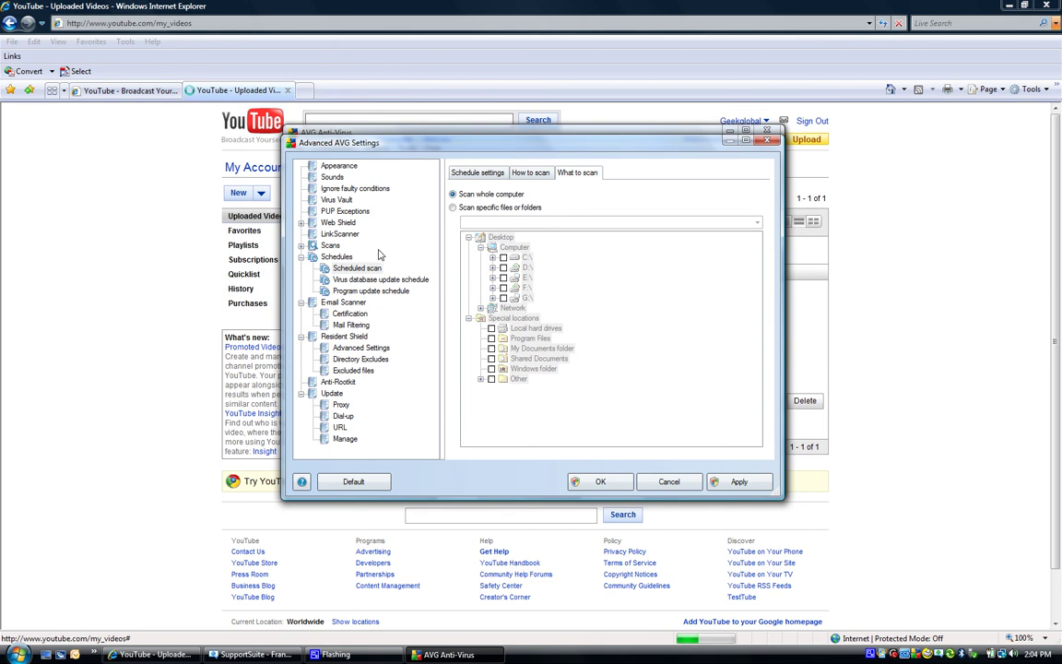
# Look through the PUP Exceptions, LinkScanner and Scans sections of the advanced settings
pyautogui.click(347, 212)
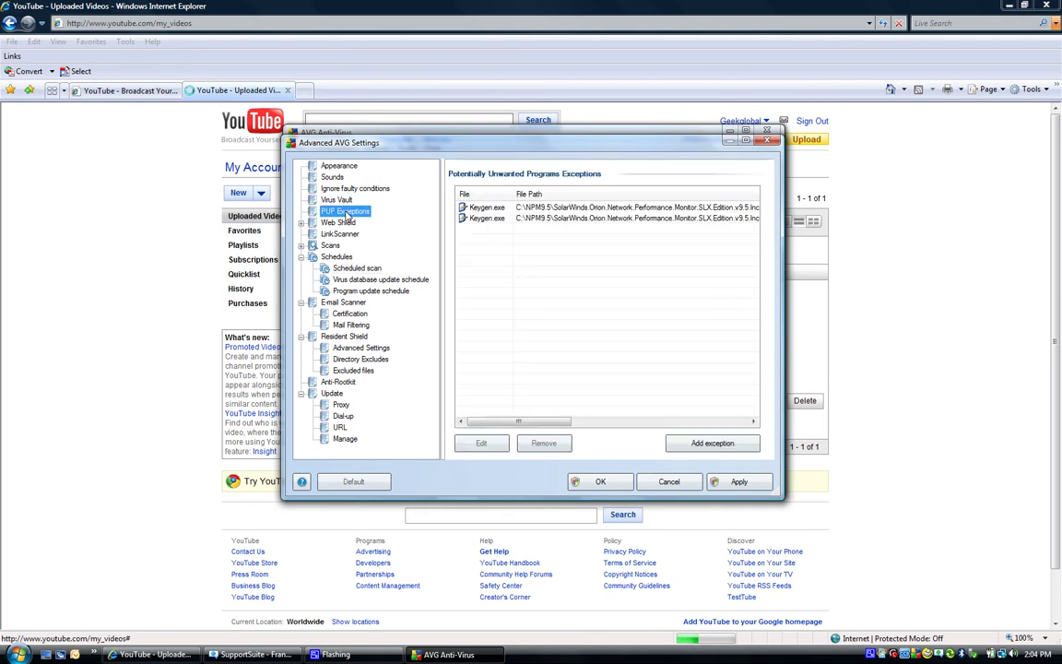
pyautogui.click(340, 235)
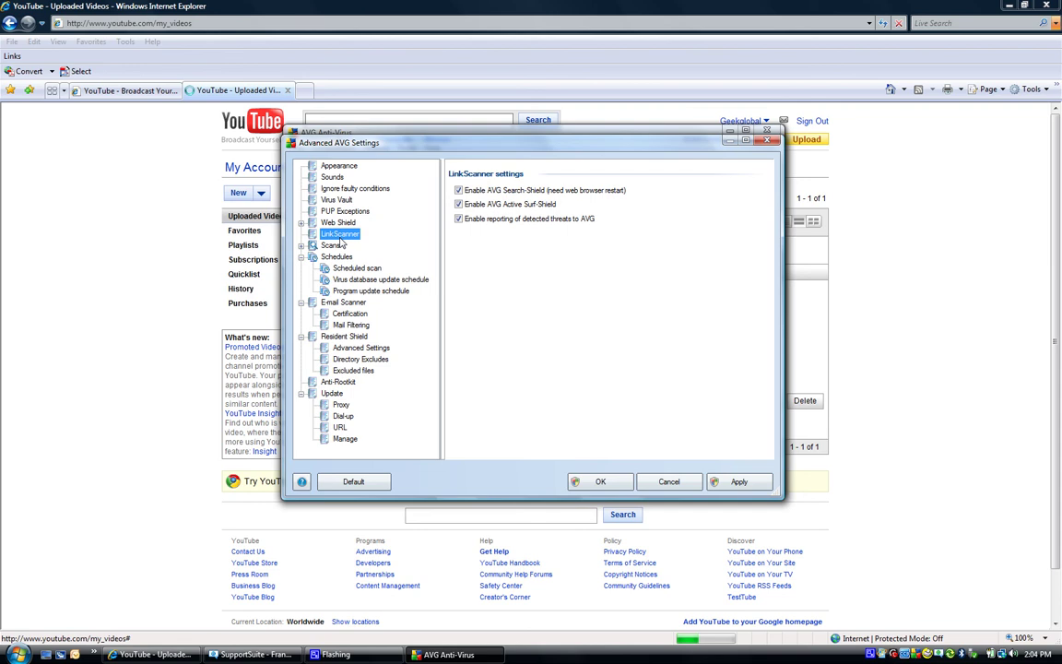
pyautogui.click(334, 211)
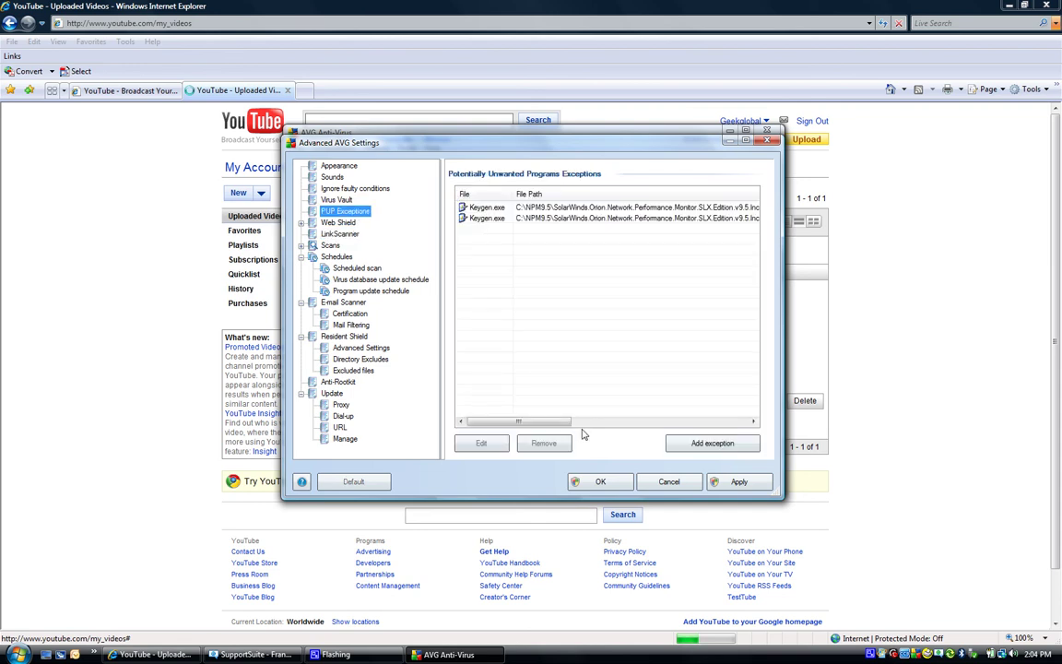
pyautogui.click(334, 234)
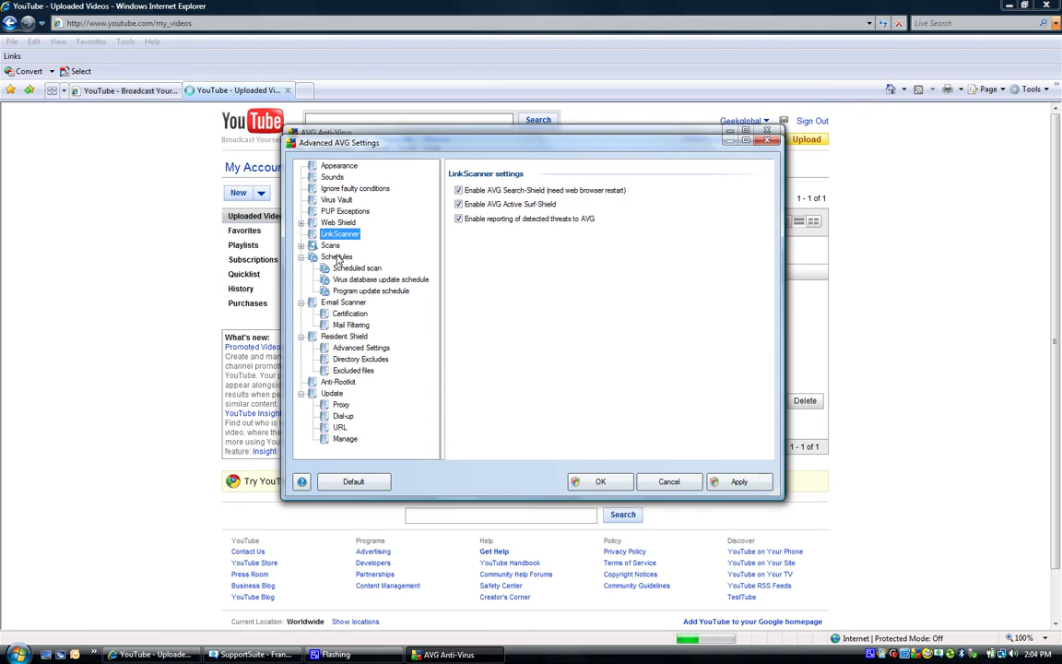
pyautogui.click(331, 246)
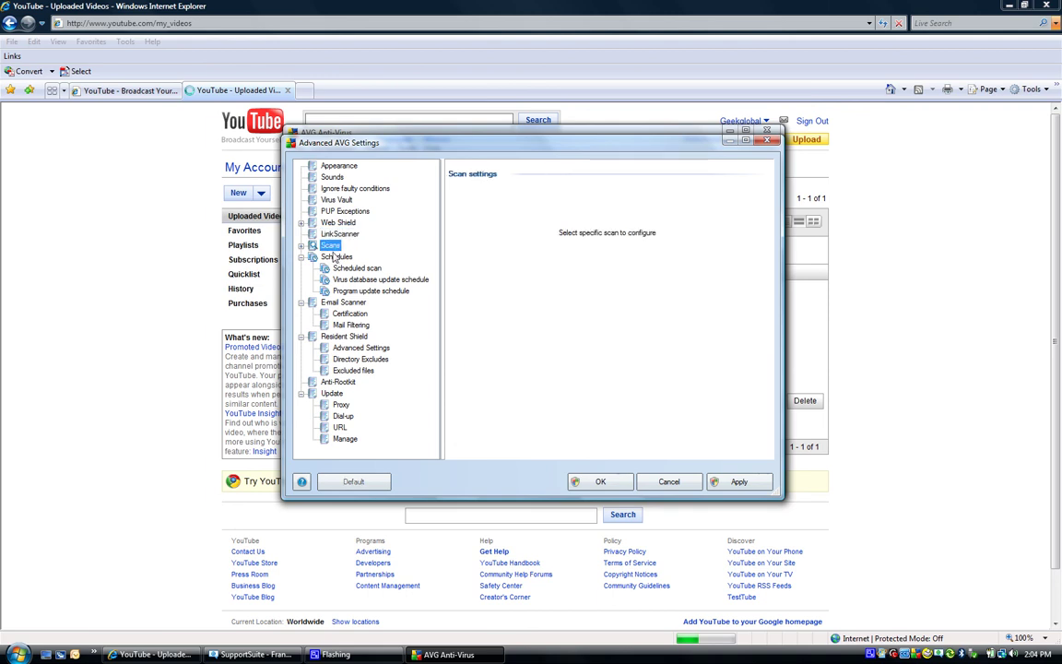
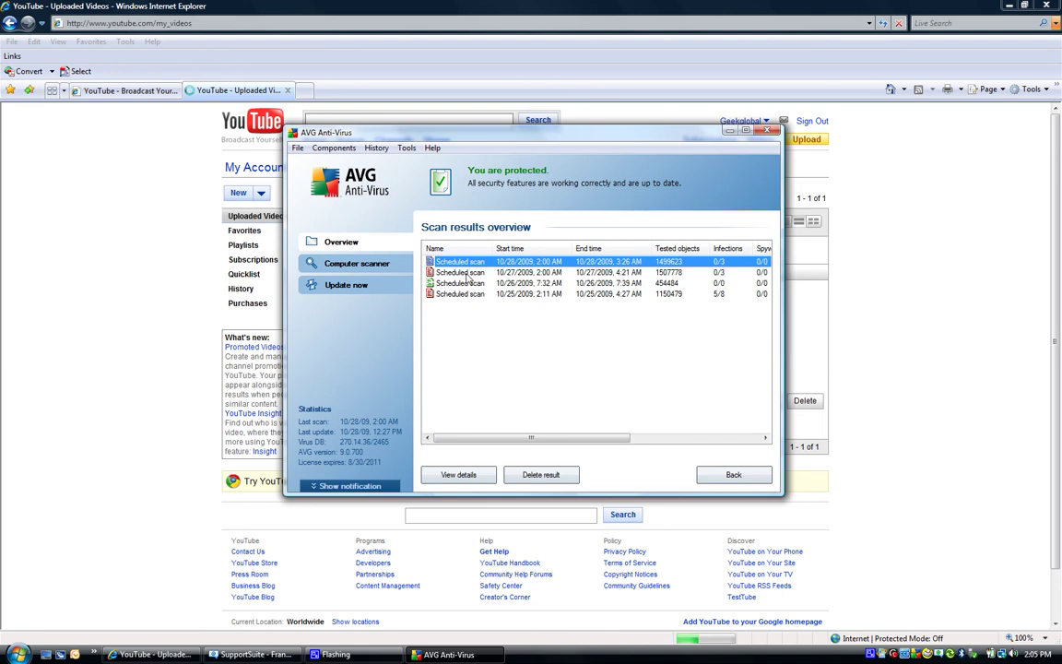
# Open the scheduled scan result from 10/28/2009 and examine its results overview and infections with their status
pyautogui.click(460, 285)
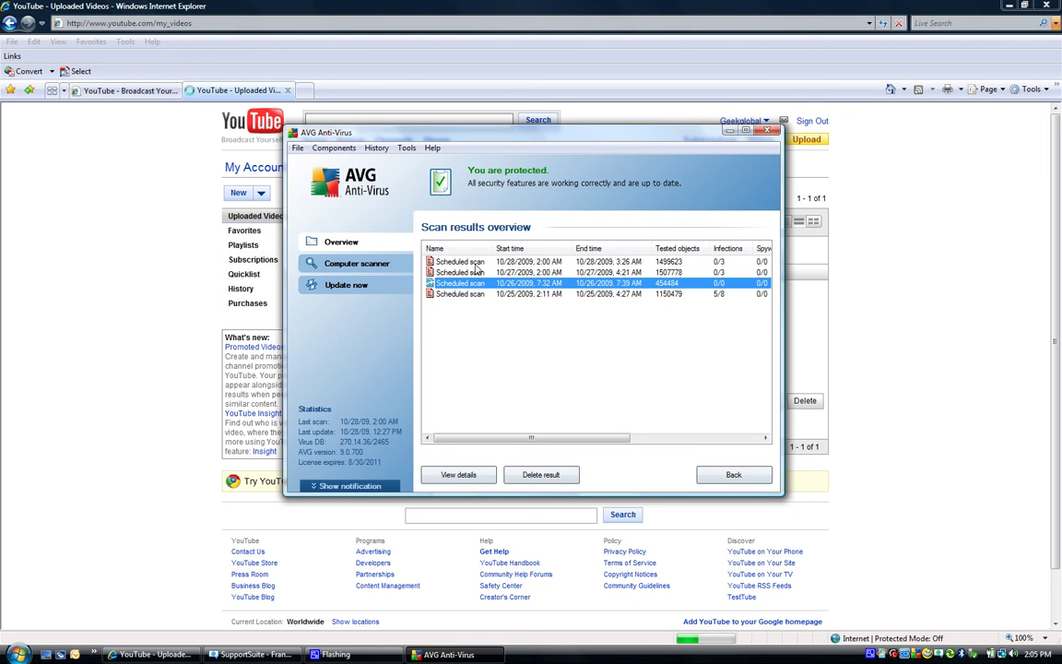
pyautogui.click(476, 262)
pyautogui.doubleClick(475, 269)
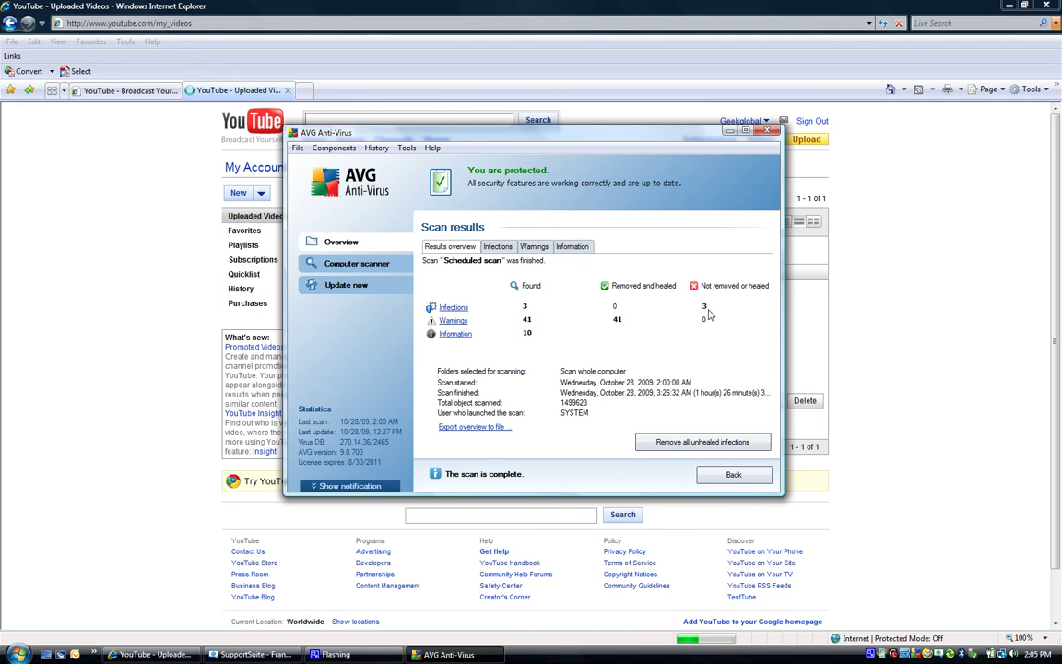
pyautogui.click(499, 248)
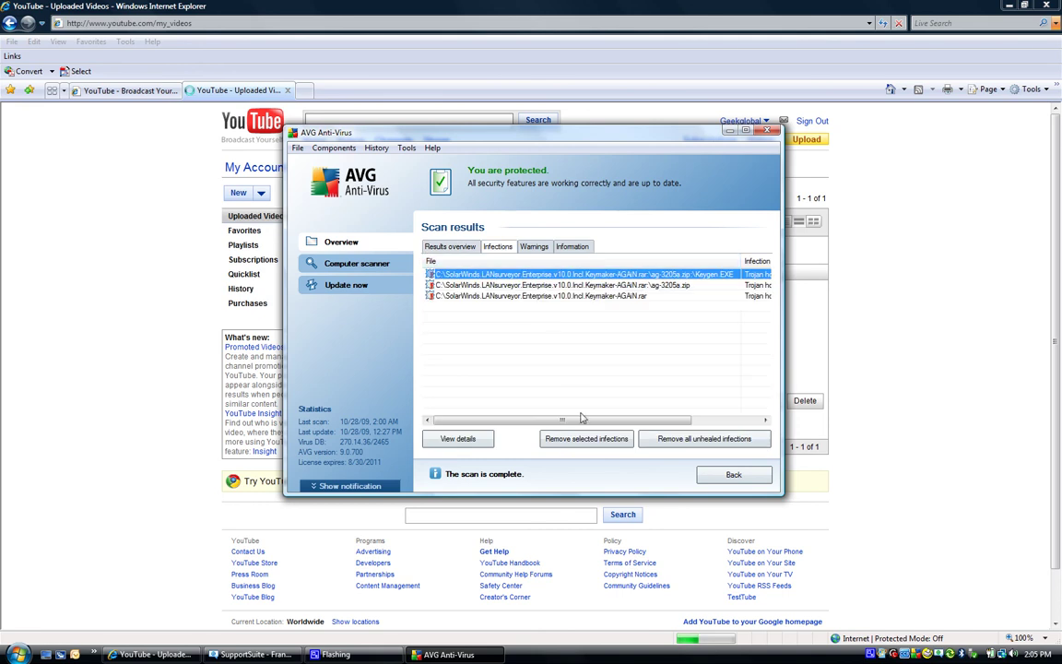
pyautogui.click(729, 421)
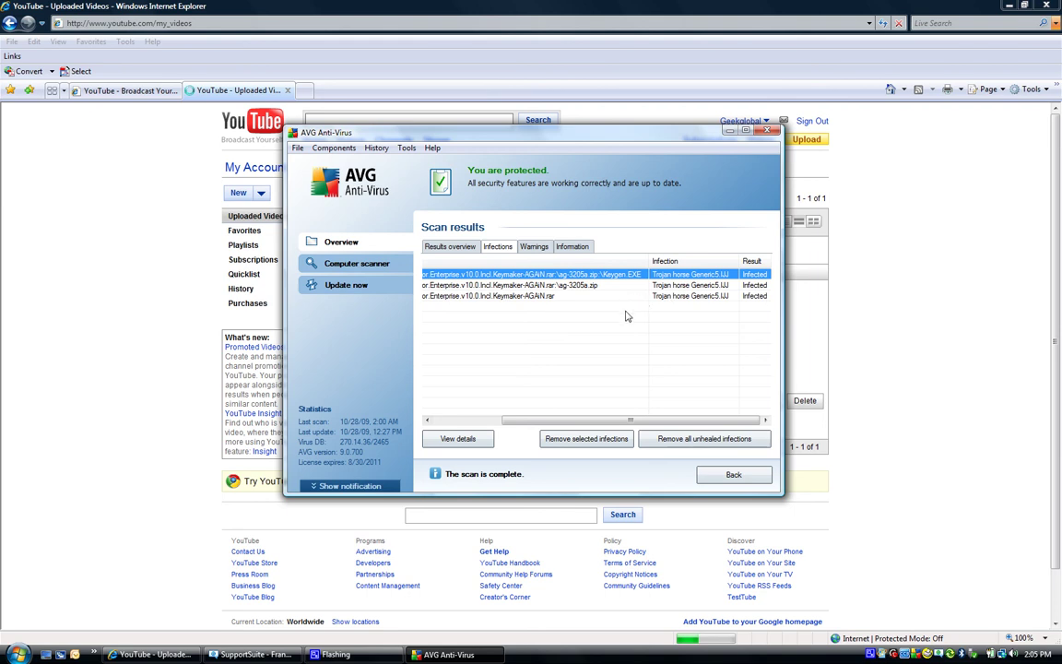
pyautogui.click(468, 250)
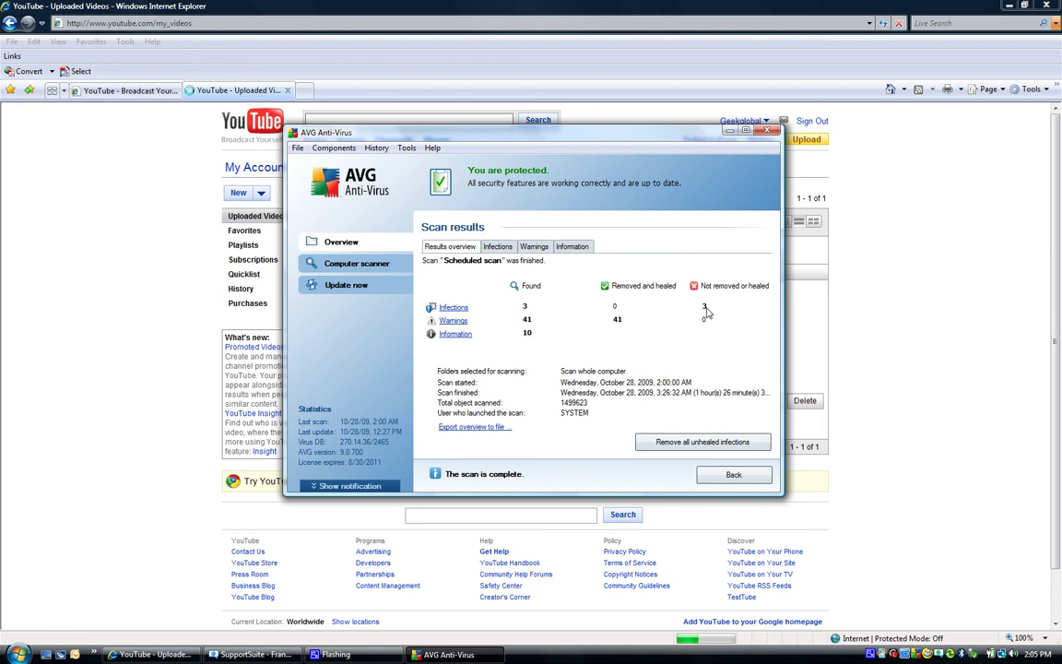
pyautogui.click(490, 247)
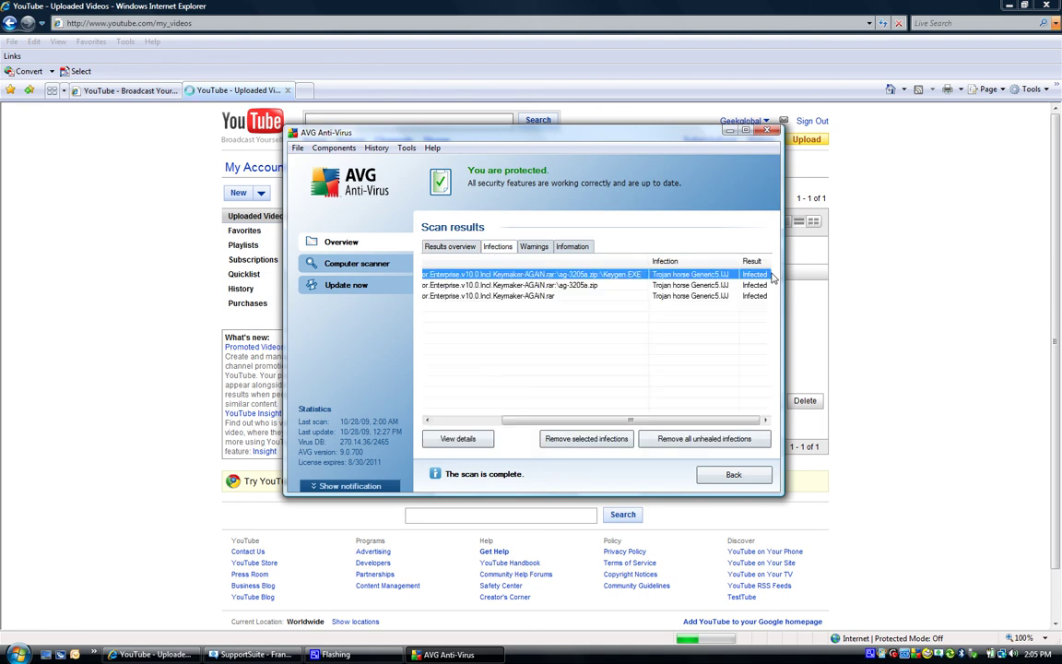
pyautogui.click(476, 247)
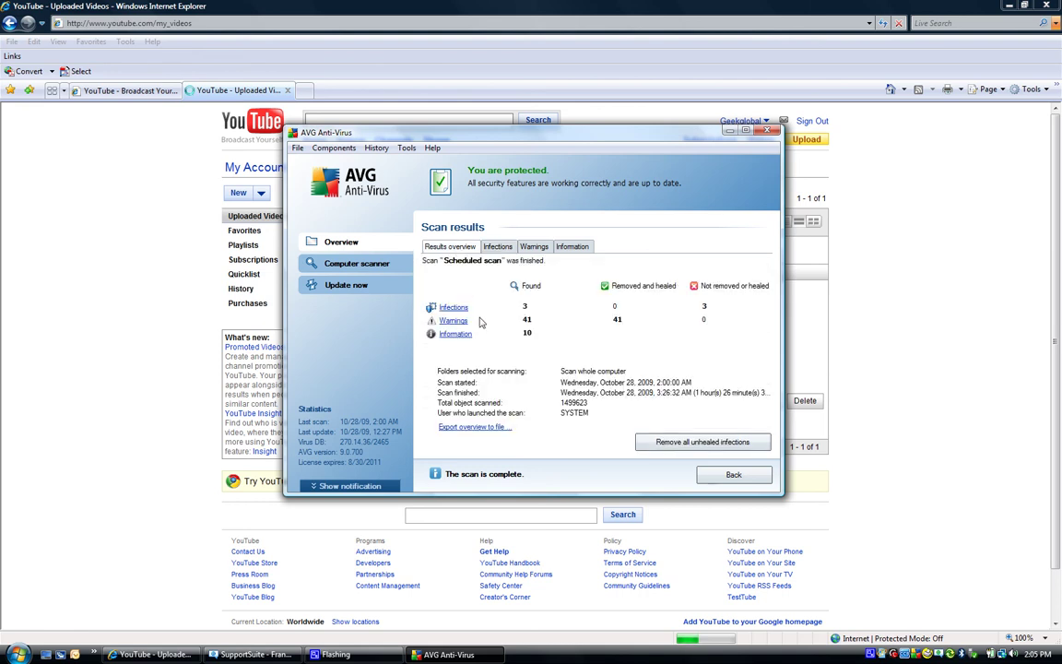
# Open the scheduled scan result from 10/27/2009 in the scan history and examine its infections, warnings, information and results overview
pyautogui.click(376, 149)
pyautogui.click(393, 163)
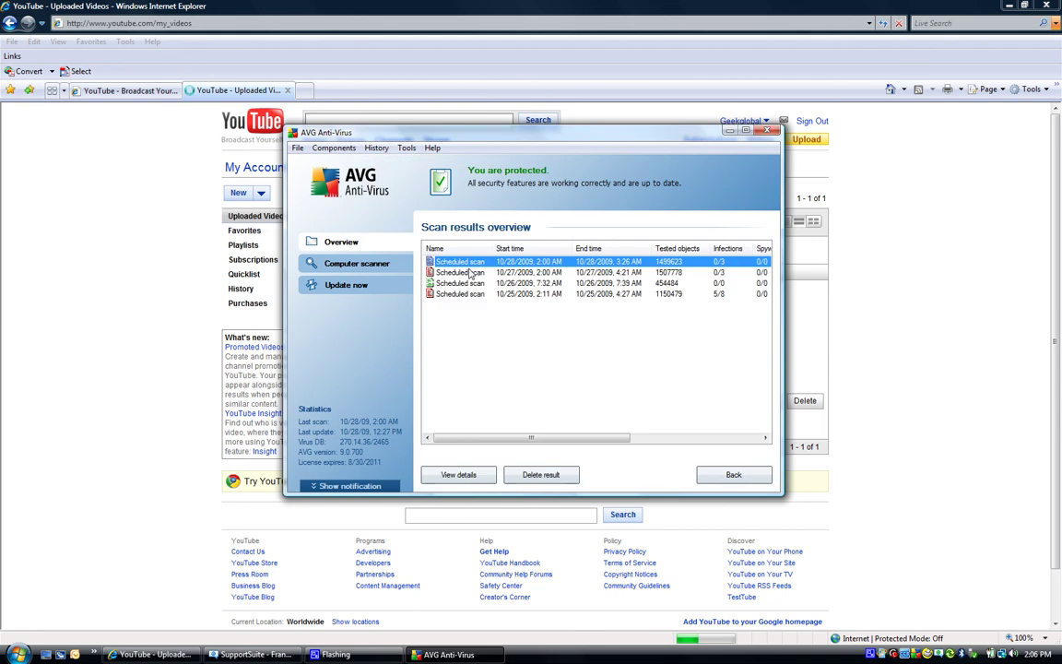
pyautogui.click(470, 273)
pyautogui.doubleClick(470, 273)
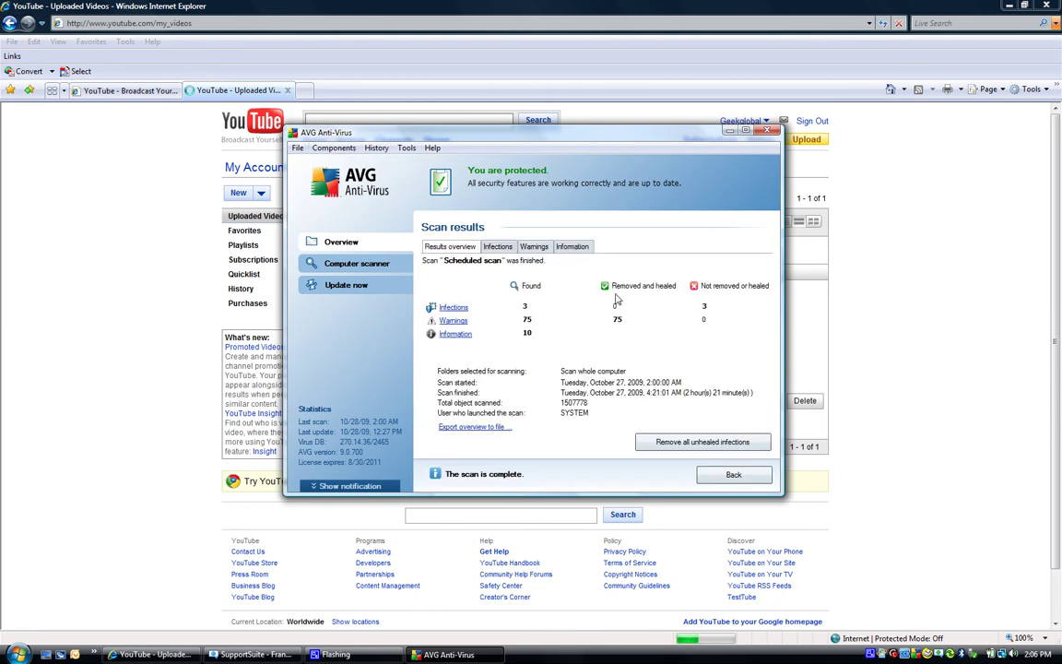
pyautogui.click(498, 247)
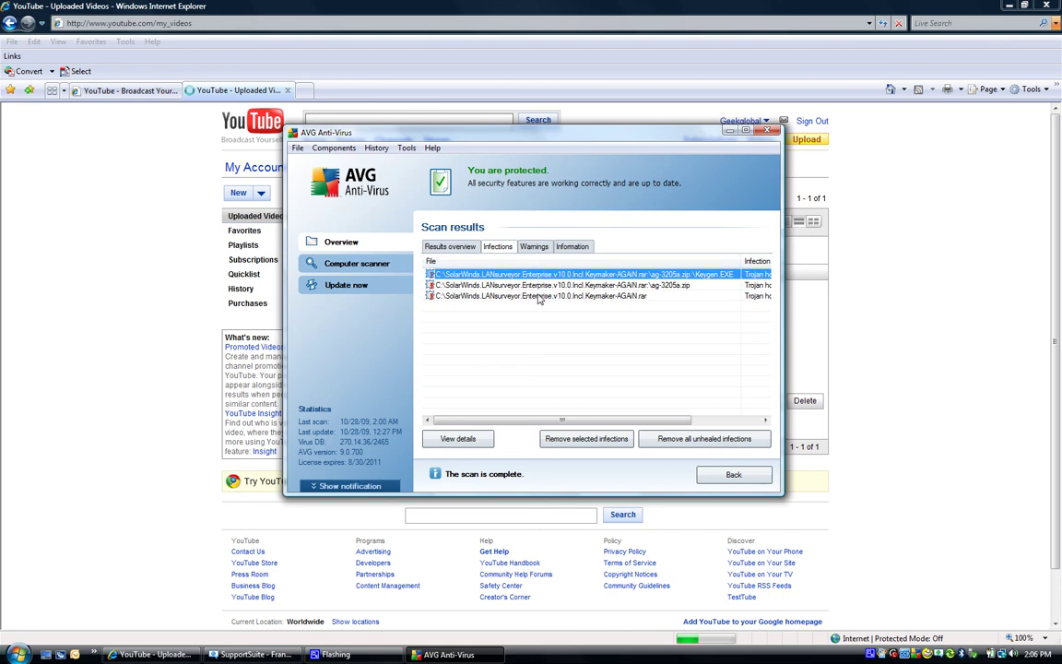
pyautogui.click(533, 247)
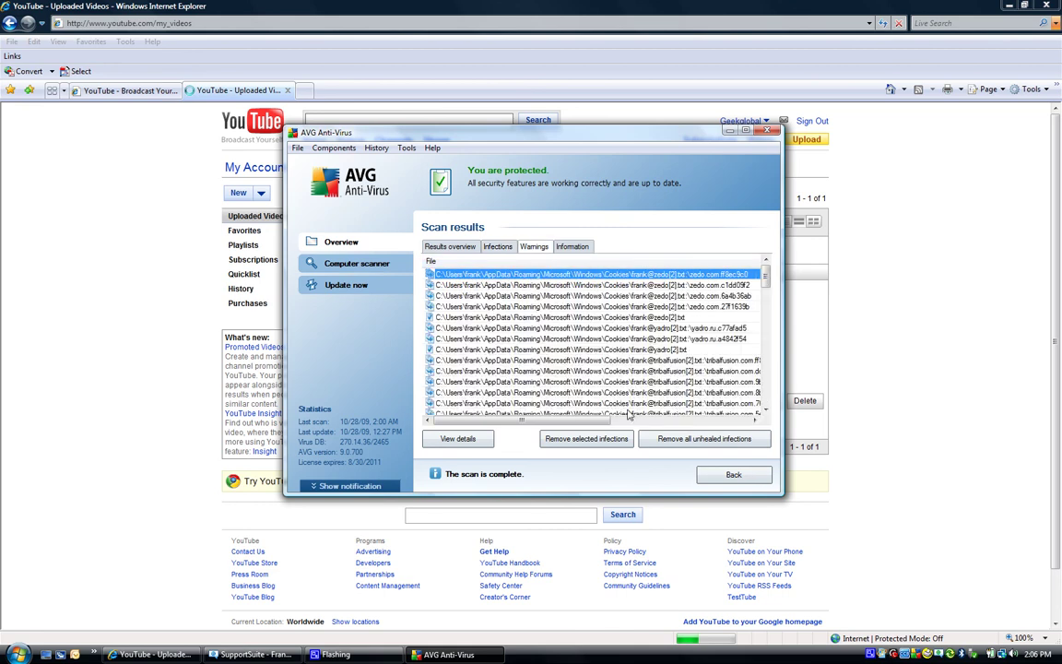
pyautogui.moveTo(765, 414); pyautogui.dragTo(766, 414)
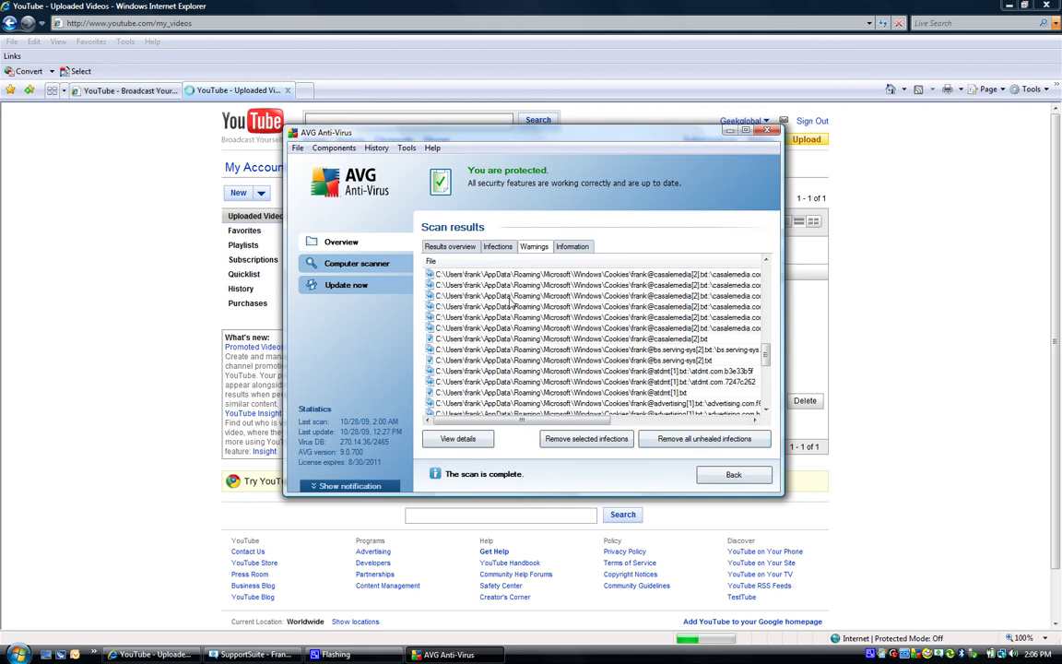
pyautogui.click(581, 249)
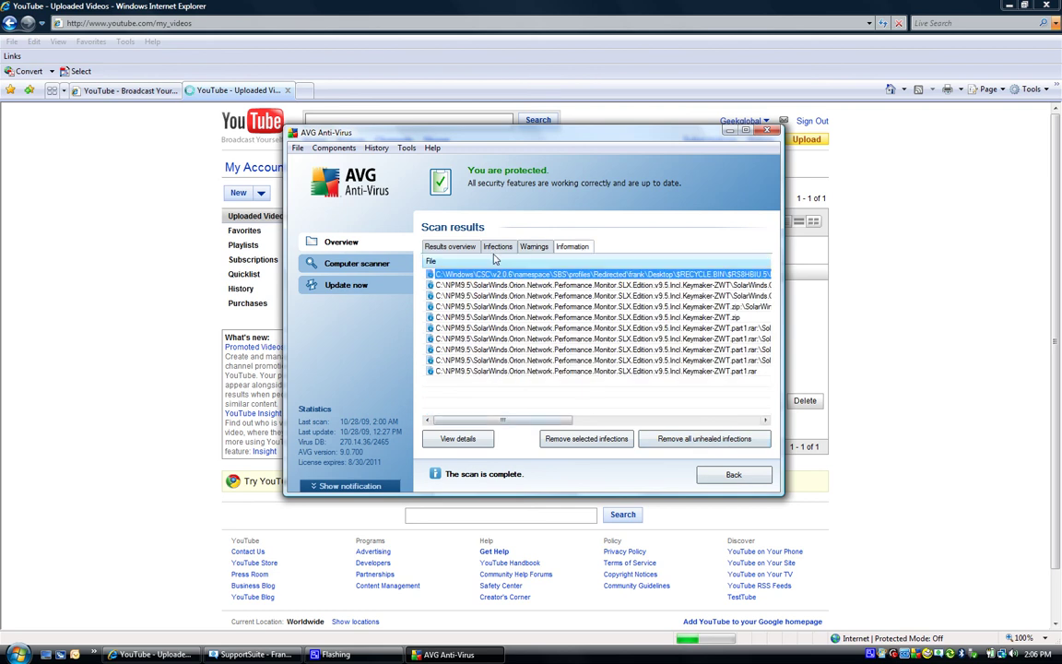
pyautogui.click(452, 249)
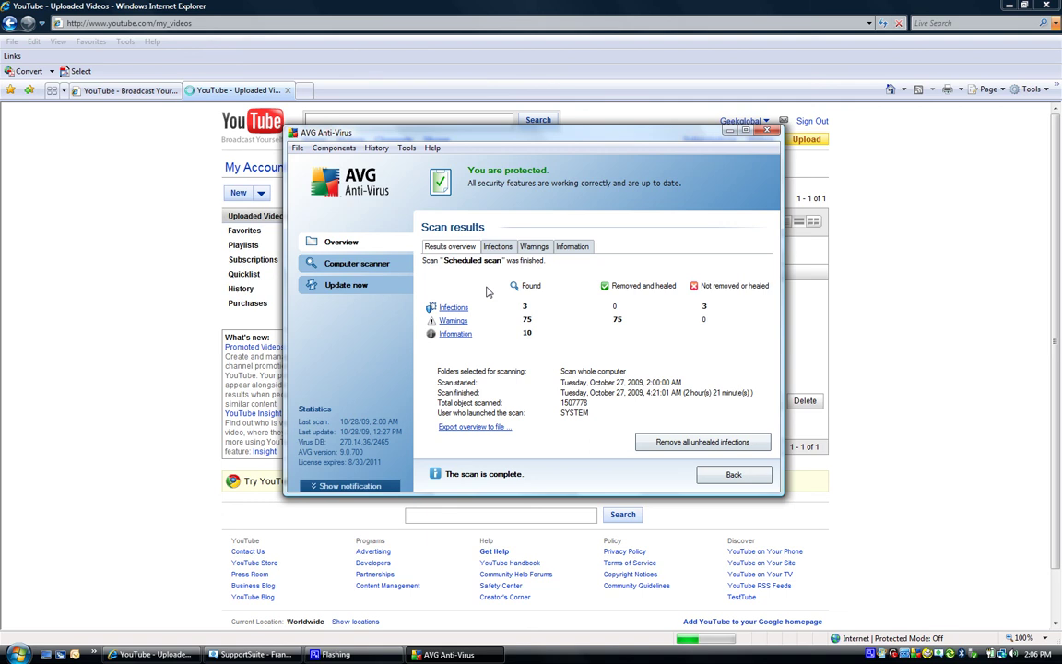
# View the Resident Shield detection history and check which other history logs are available
pyautogui.click(376, 149)
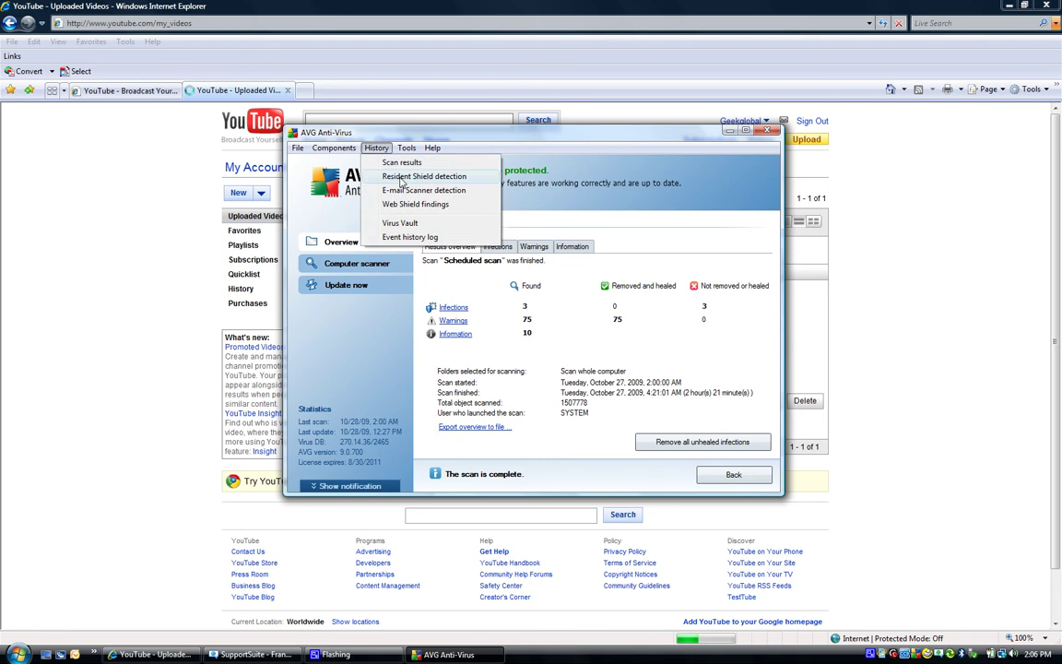
pyautogui.click(402, 177)
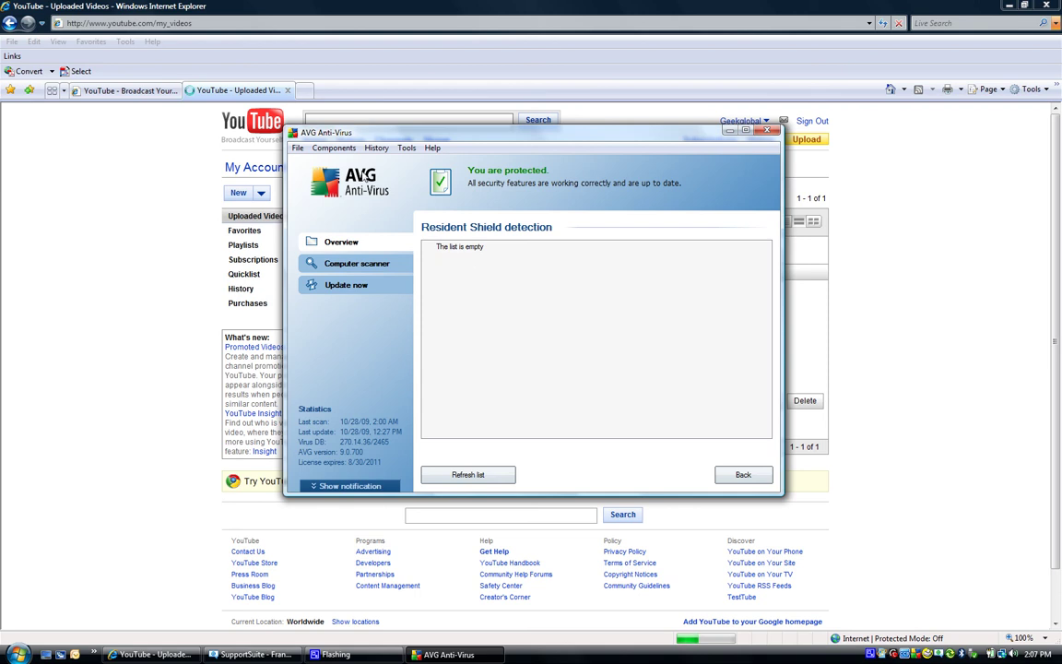
pyautogui.click(377, 149)
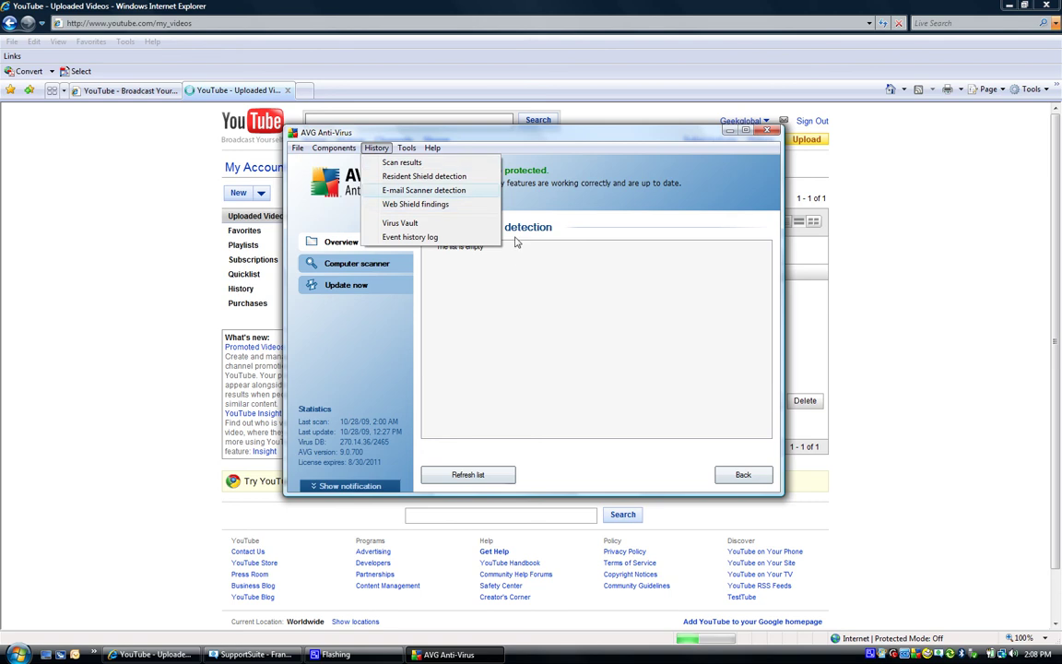
pyautogui.click(572, 201)
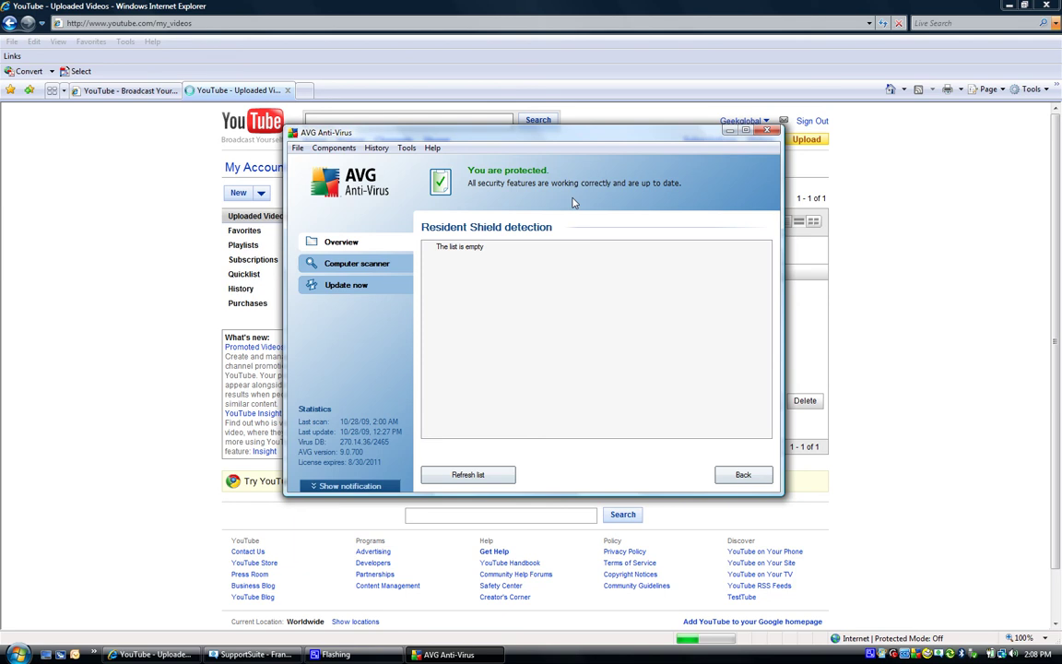
# View the computer scanner options and run an AVG update
pyautogui.click(373, 267)
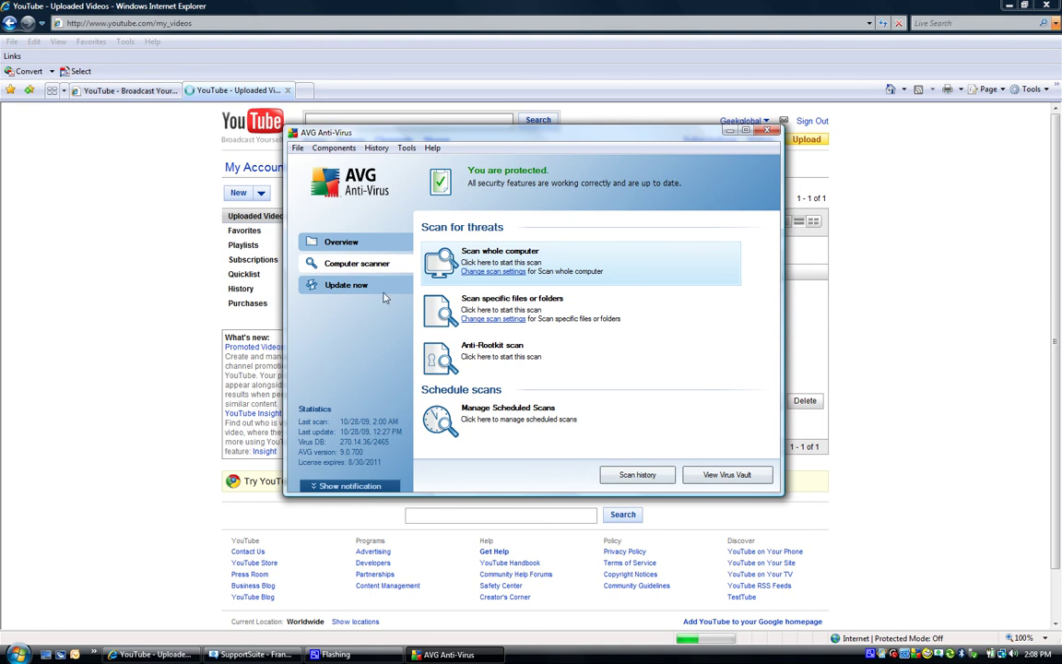
pyautogui.click(364, 293)
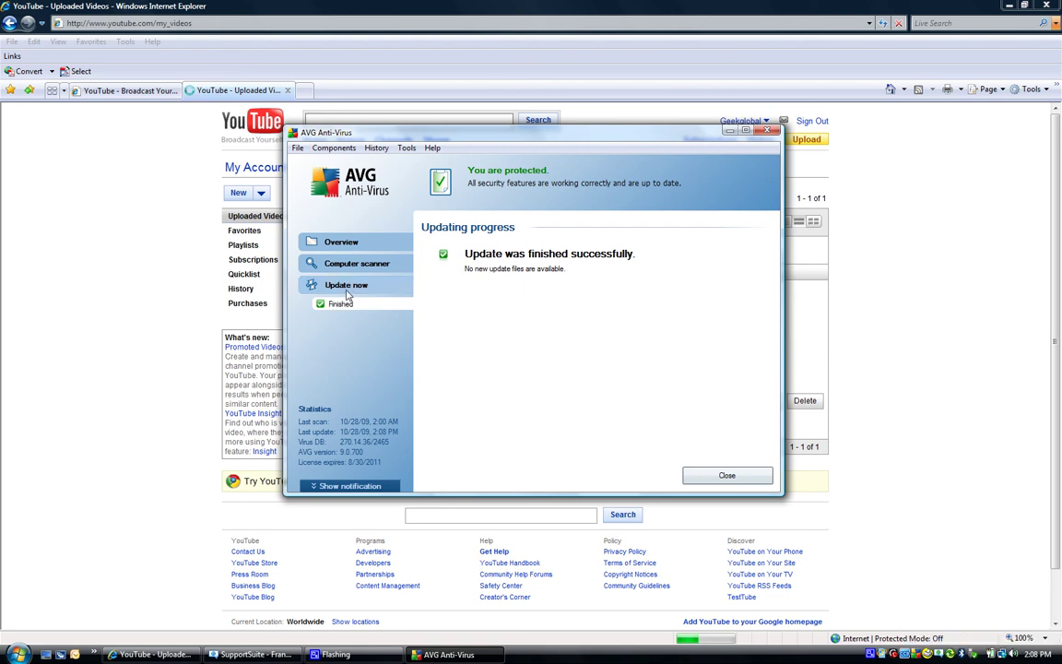
# Browse to Local Disk (C:) in the file explorer, show the AVG scan option for installhost.avi, and return to AVG Anti-Virus
pyautogui.click(18, 654)
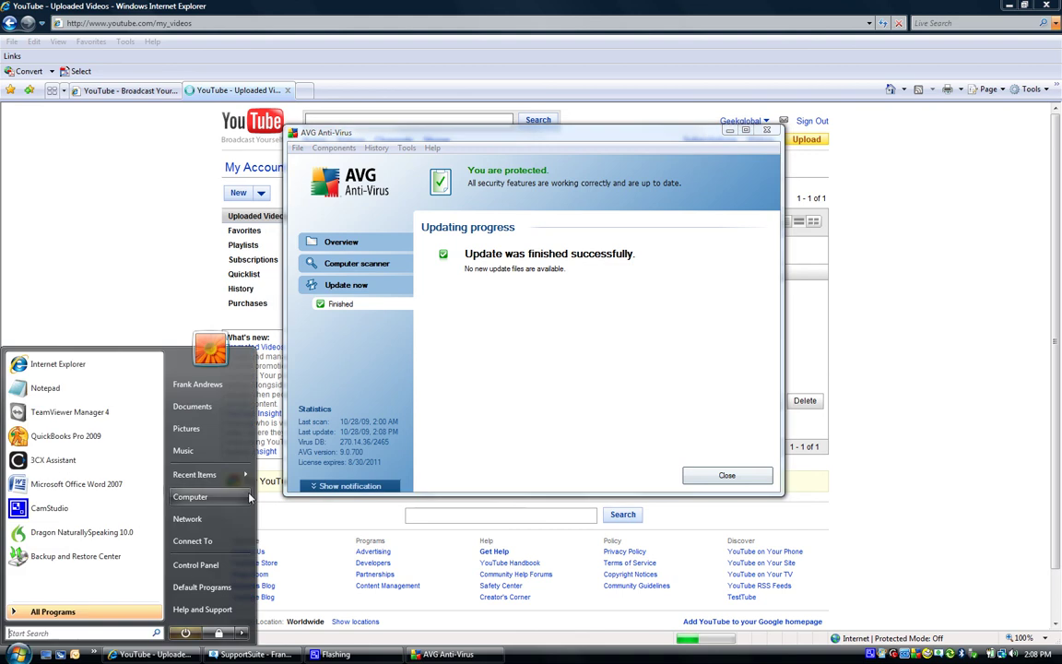
pyautogui.click(190, 497)
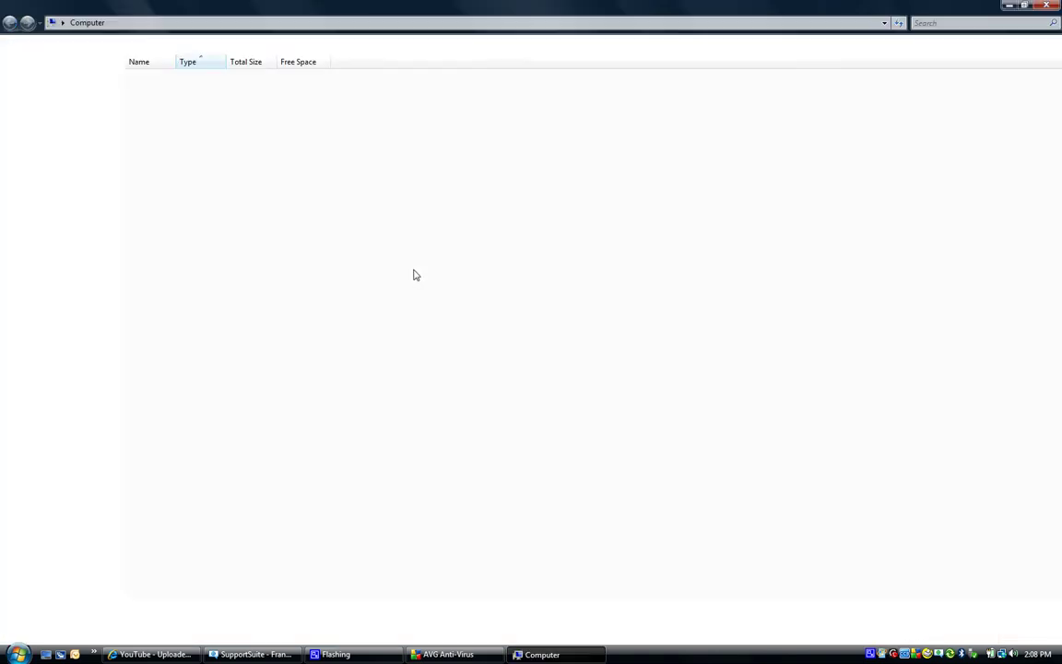
pyautogui.doubleClick(184, 92)
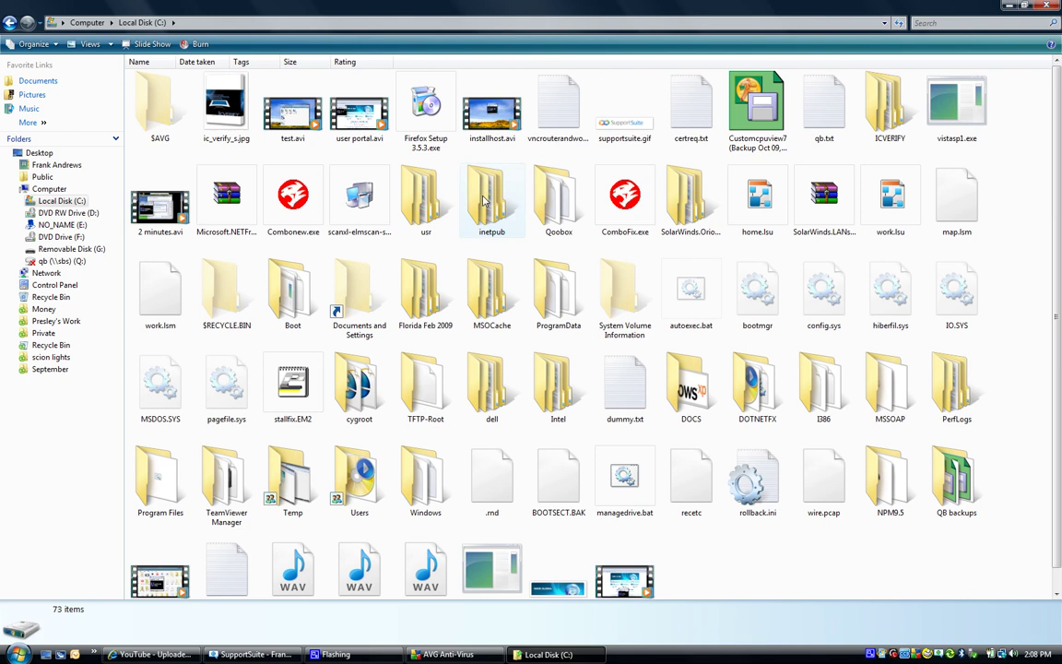
pyautogui.rightClick(480, 116)
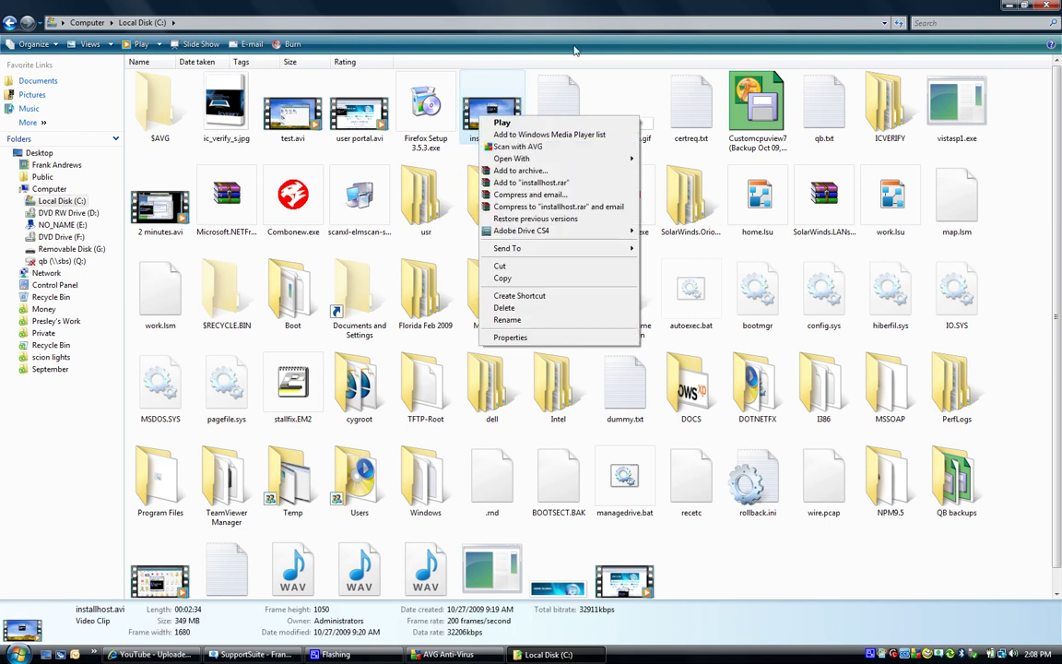
pyautogui.click(604, 138)
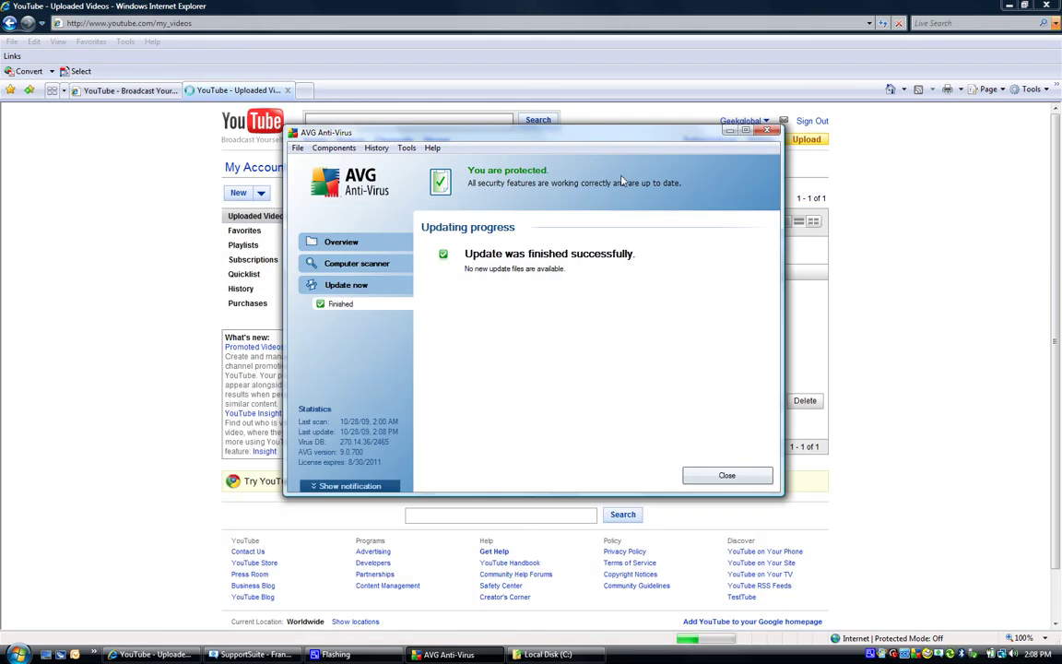